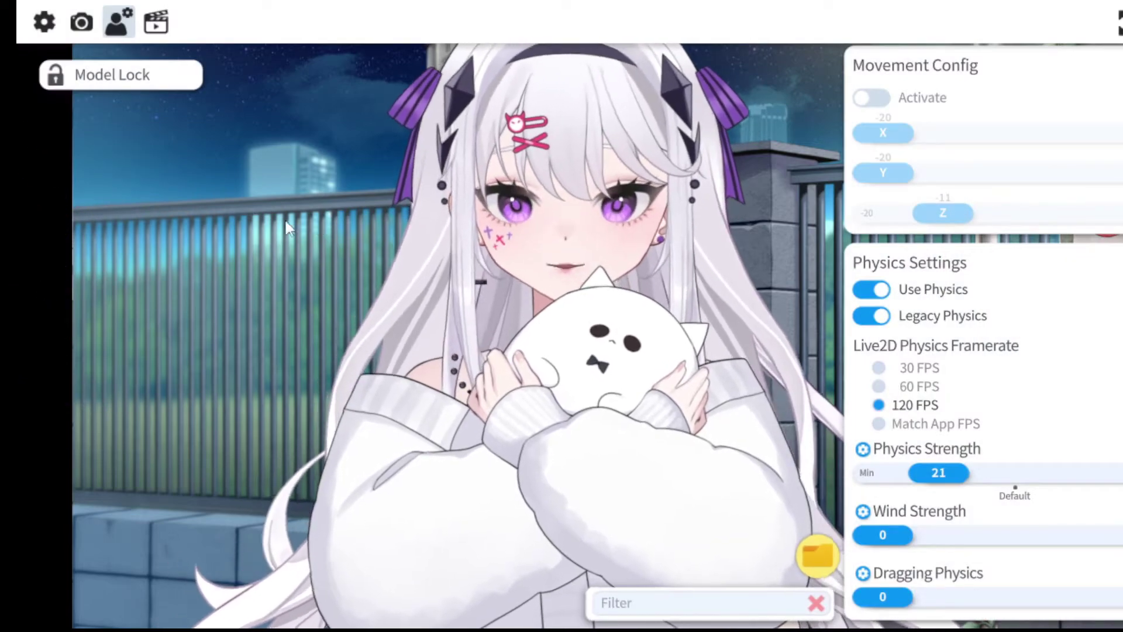
Step: Remove all items from the scene so the avatar no longer holds the plush, leaving the background unchanged
double_click(798, 174)
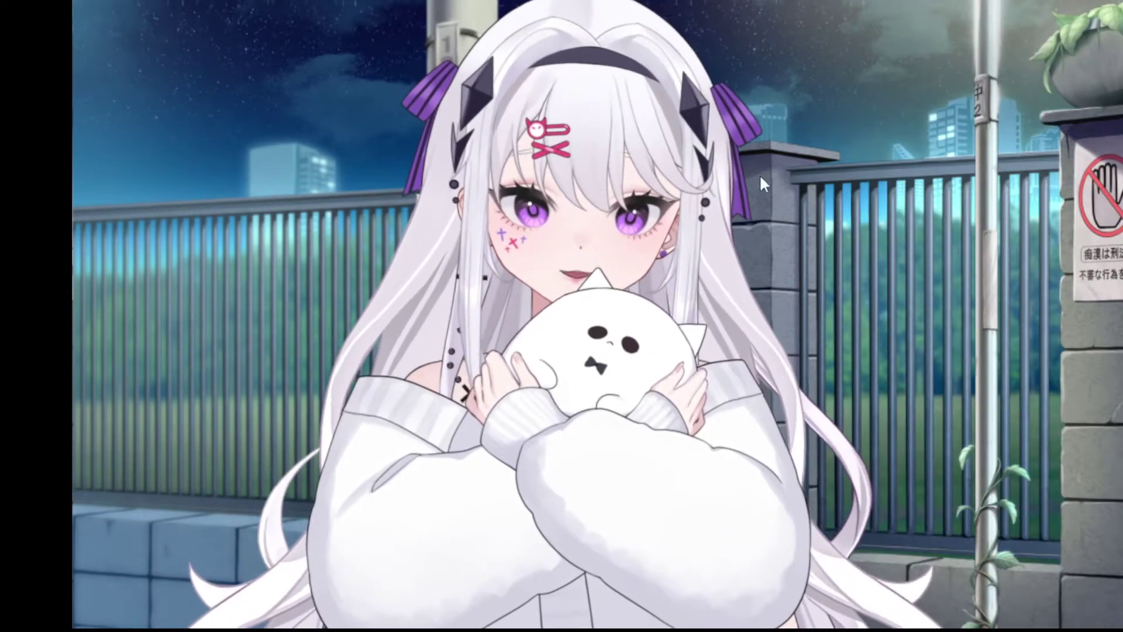
double_click(181, 232)
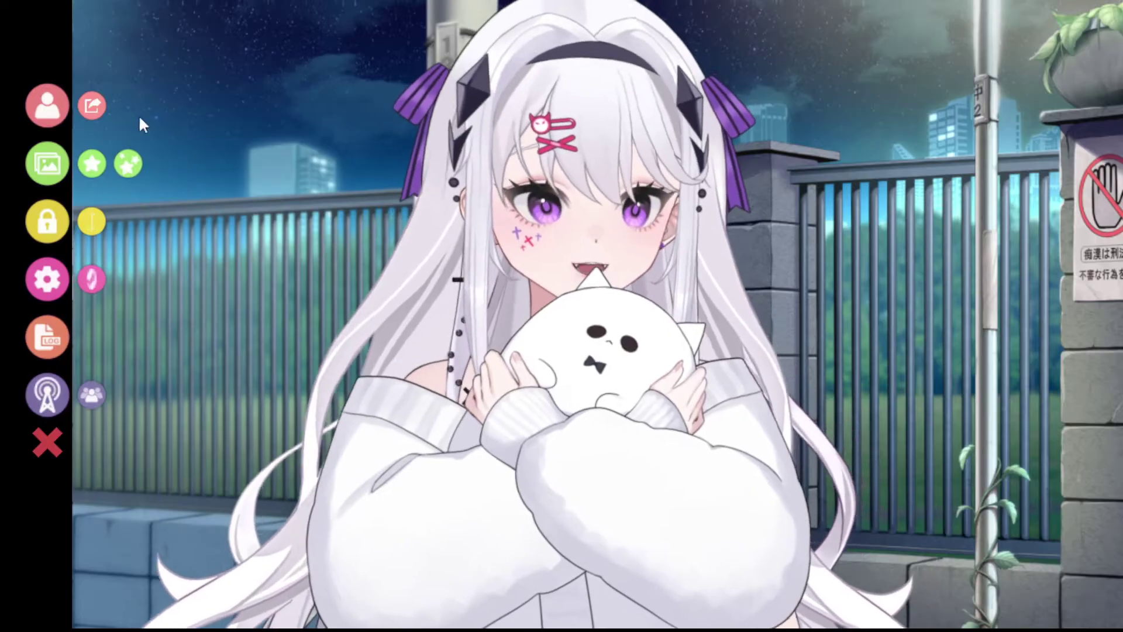
click(42, 162)
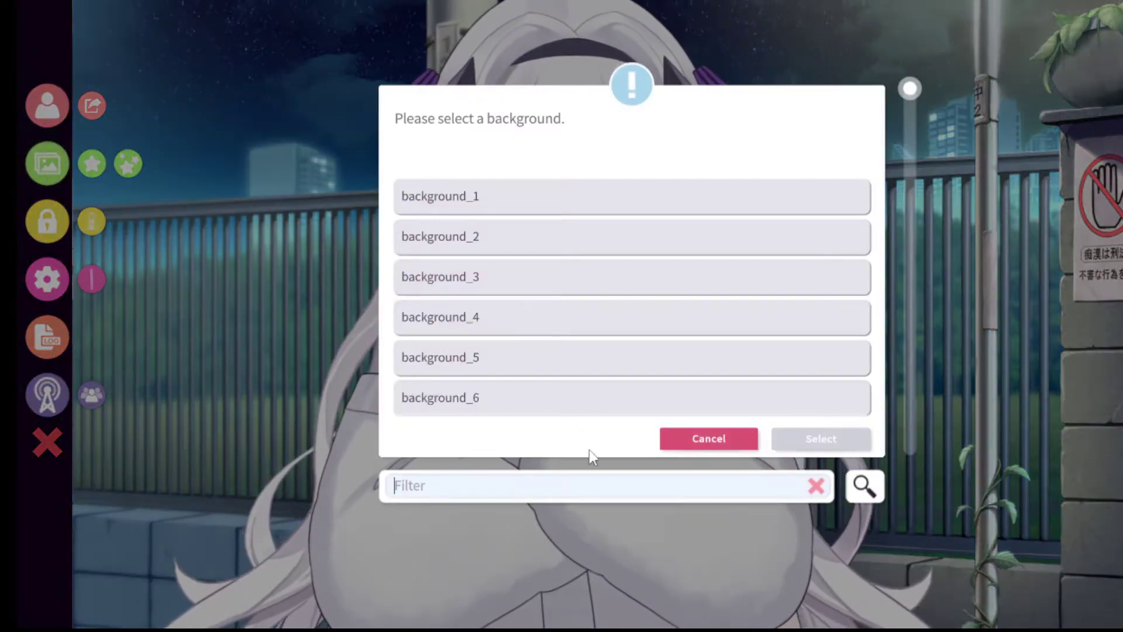
click(717, 437)
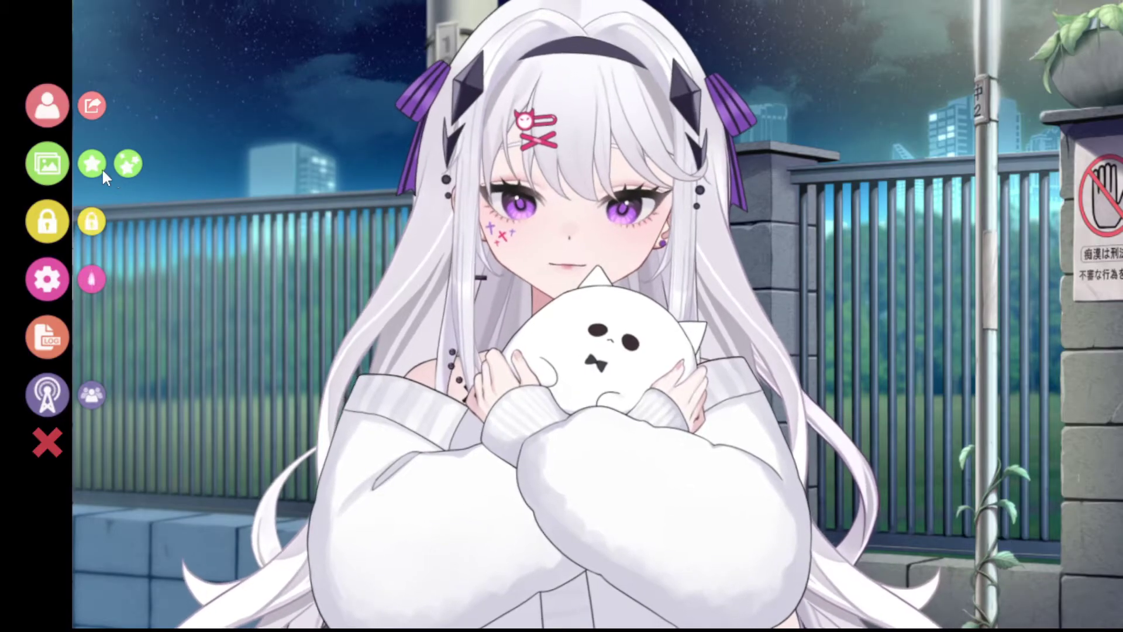
click(95, 167)
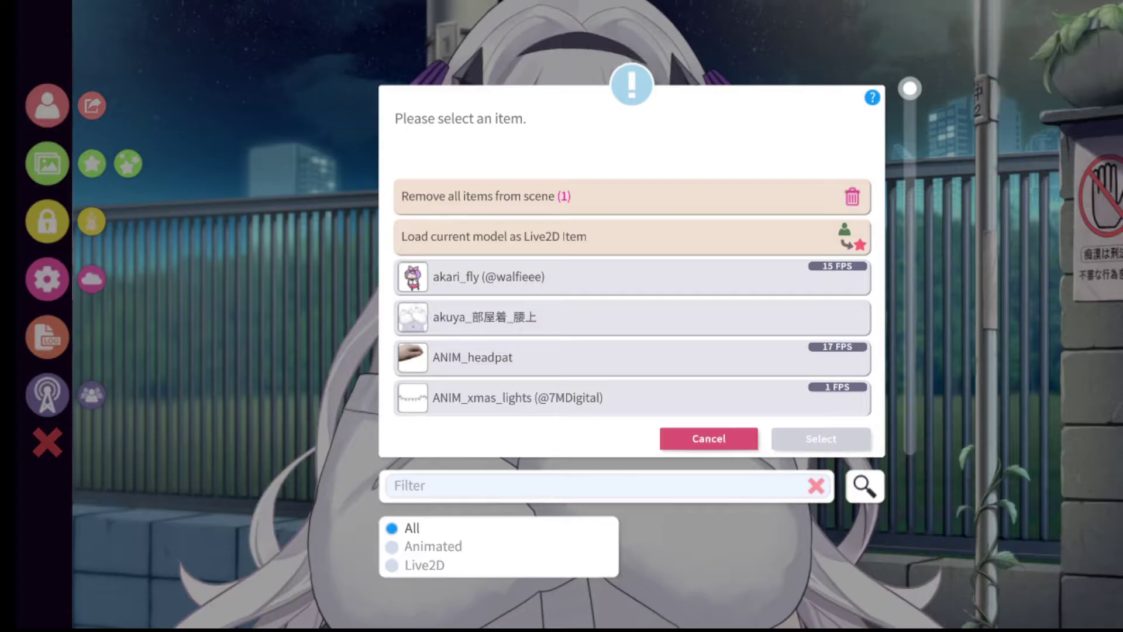
click(516, 193)
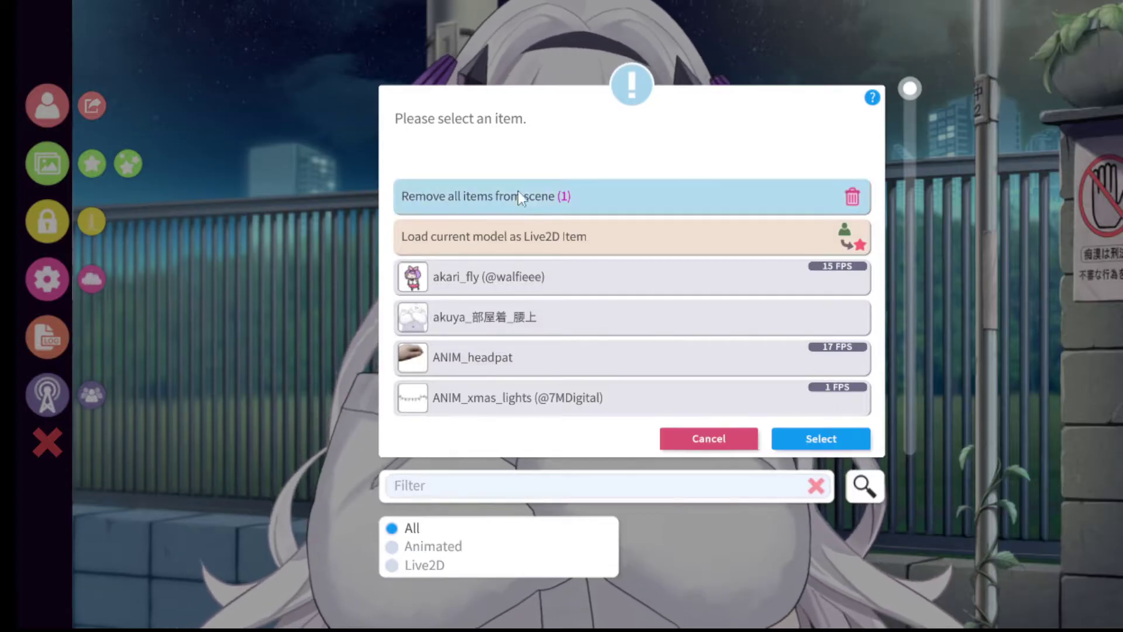
click(807, 446)
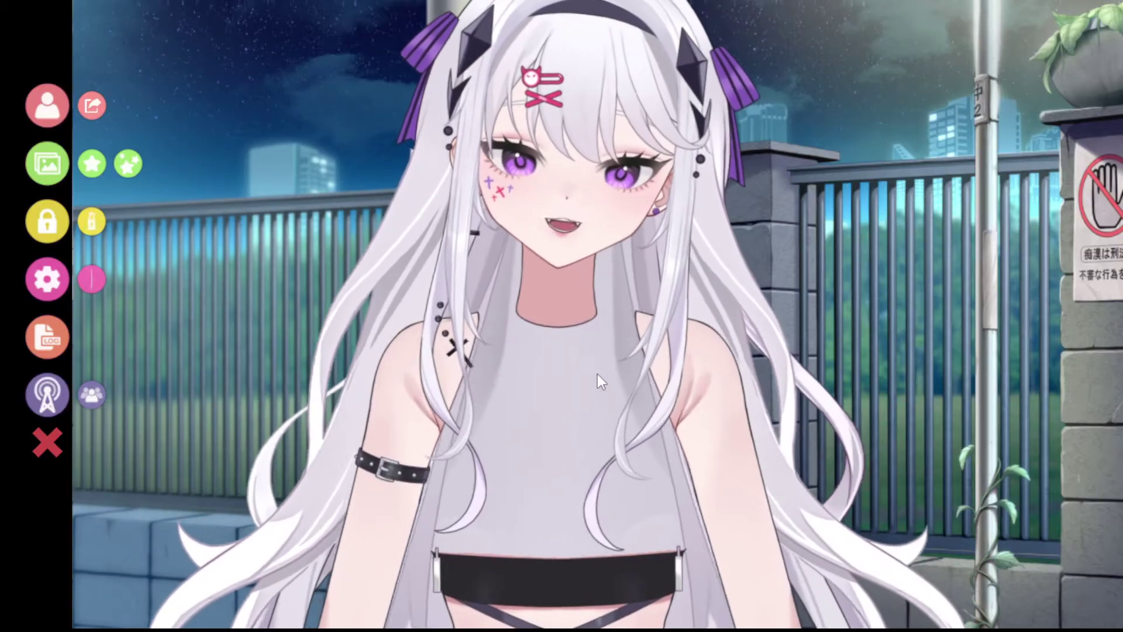
Step: From model settings, open 'Customize multiply/screen color for ArtMeshes' under CUSTOMIZE MODEL
click(47, 276)
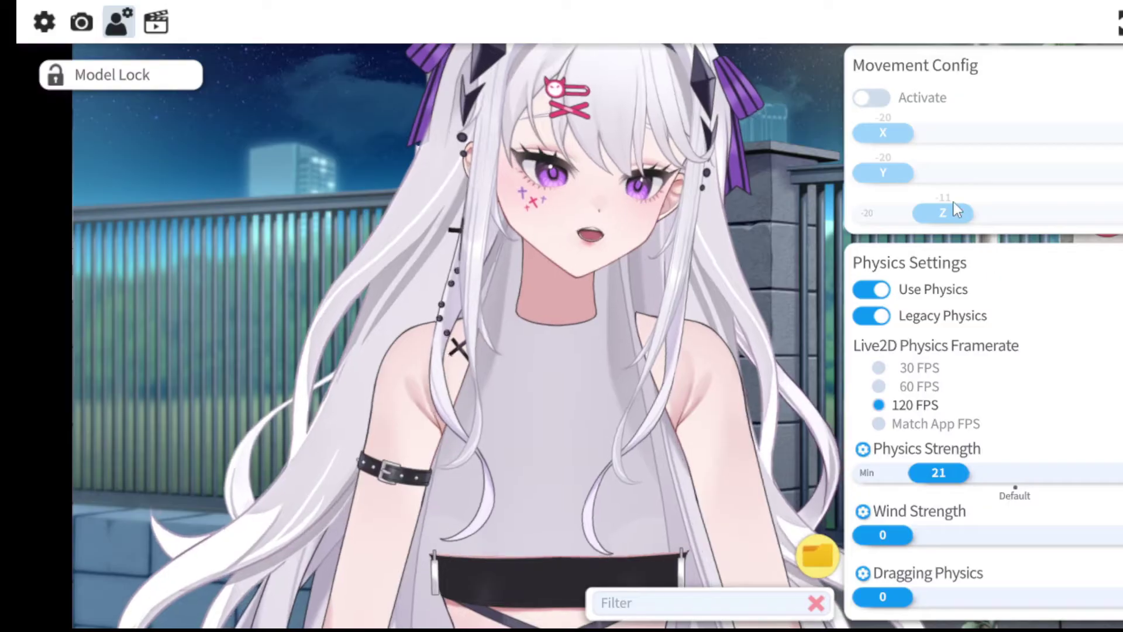
scroll(954, 204, up, 2)
scroll(955, 204, up, 2)
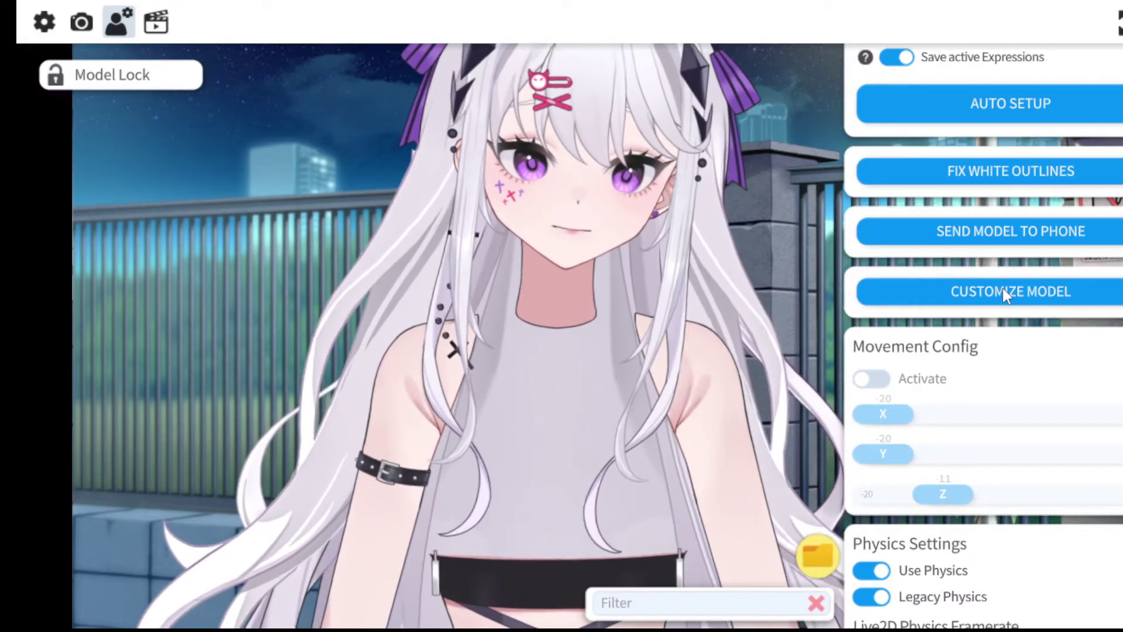
click(1002, 293)
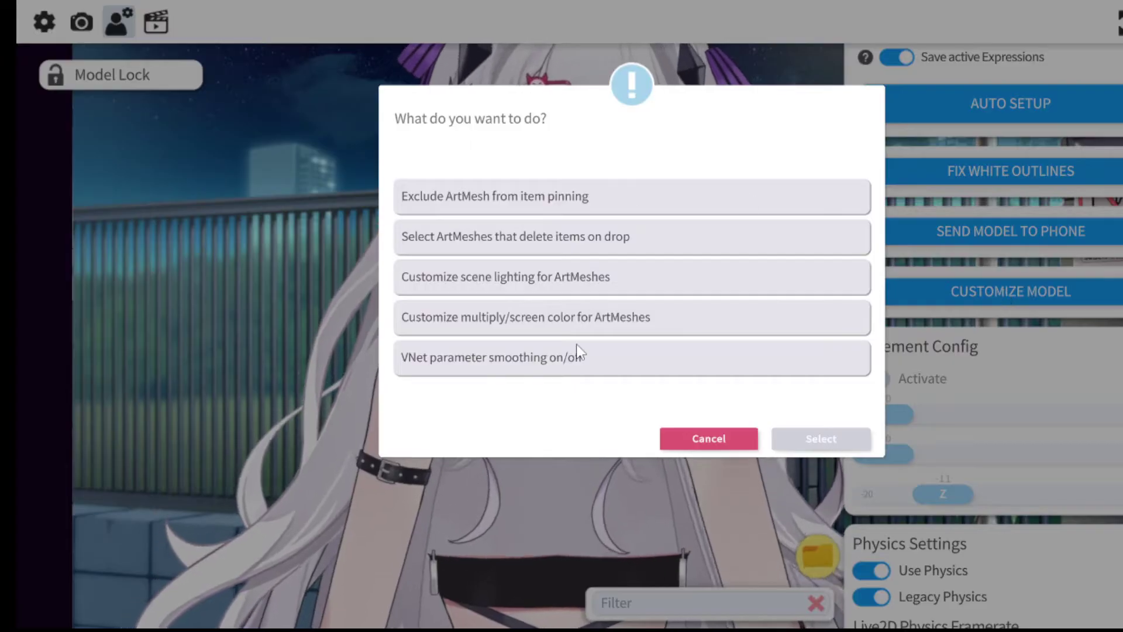
click(482, 321)
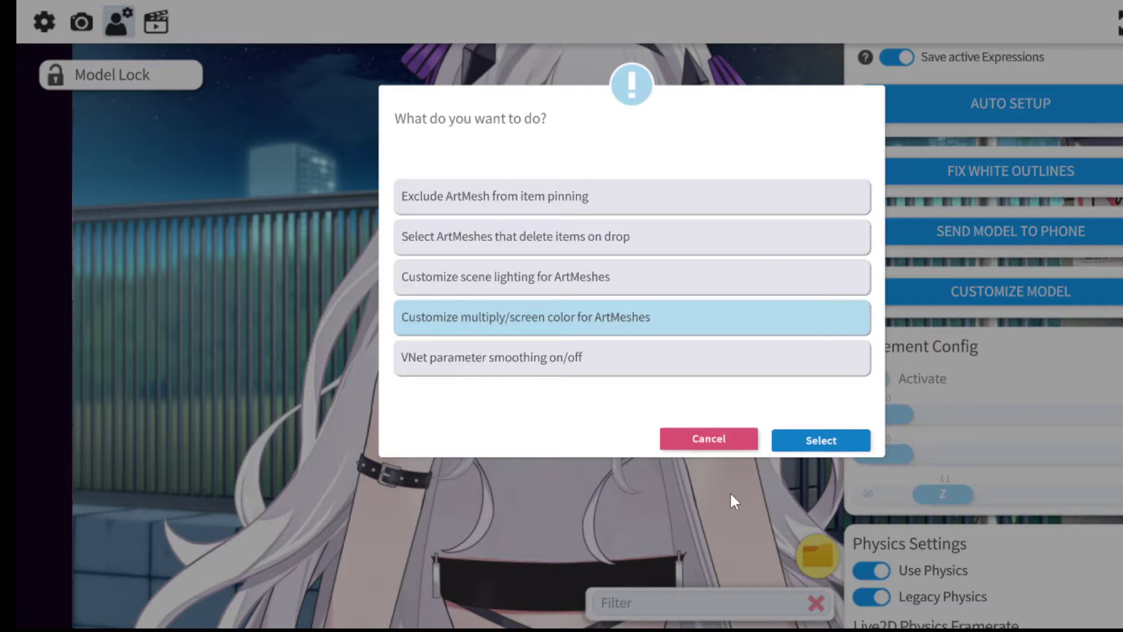
click(829, 442)
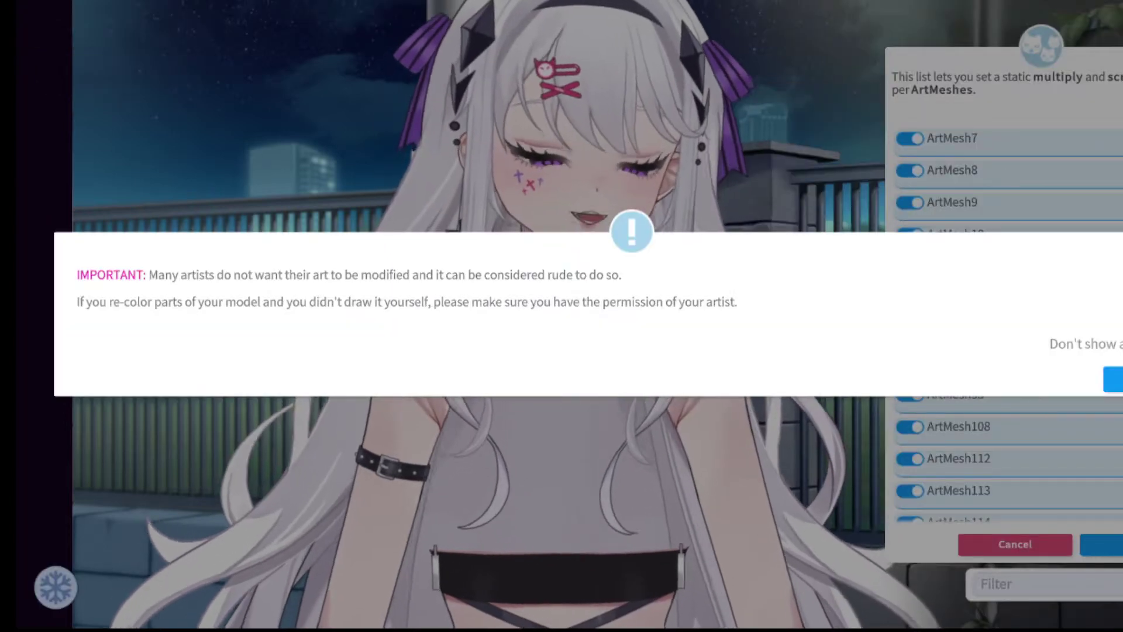
Step: Dismiss the artist-permission warning and scroll through the ArtMesh colour list
click(1114, 380)
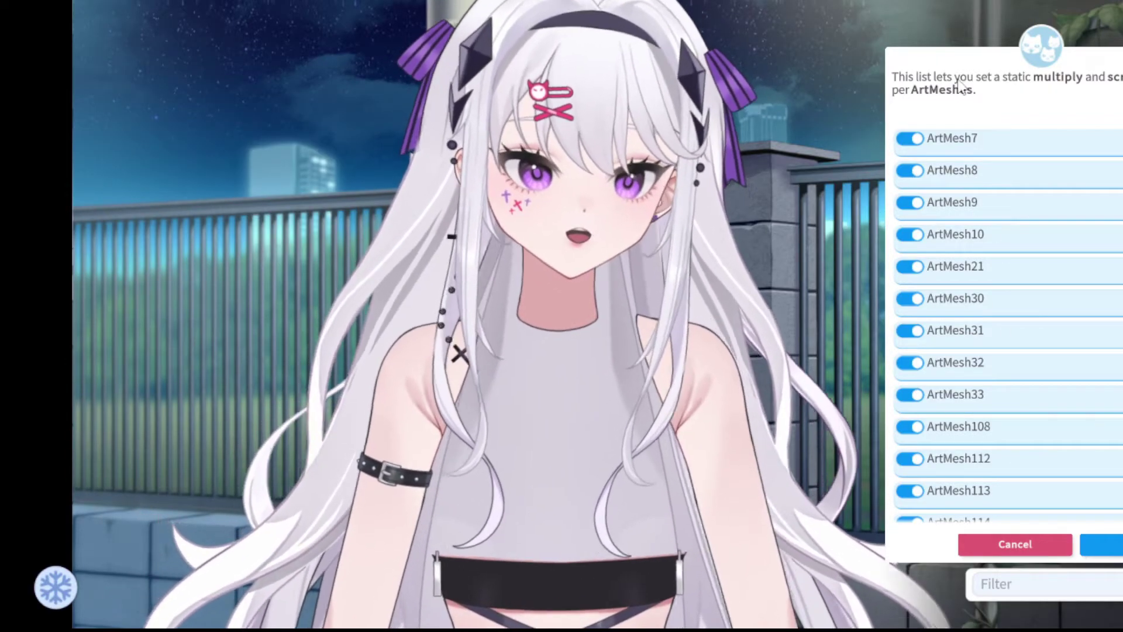
scroll(1012, 193, down, 10)
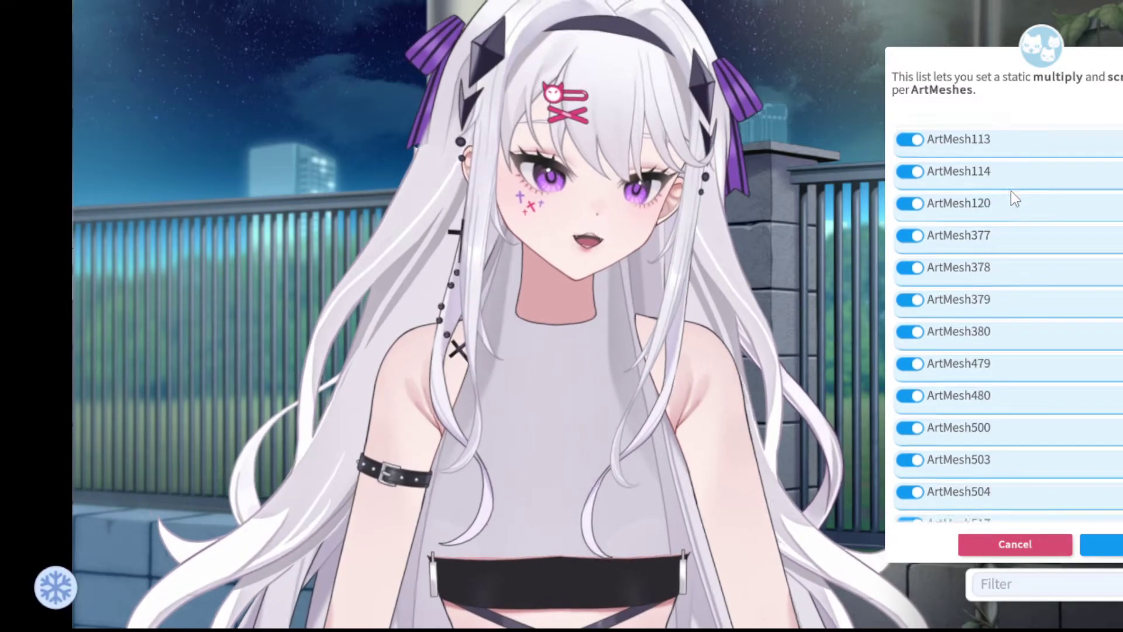
scroll(994, 217, up, 5)
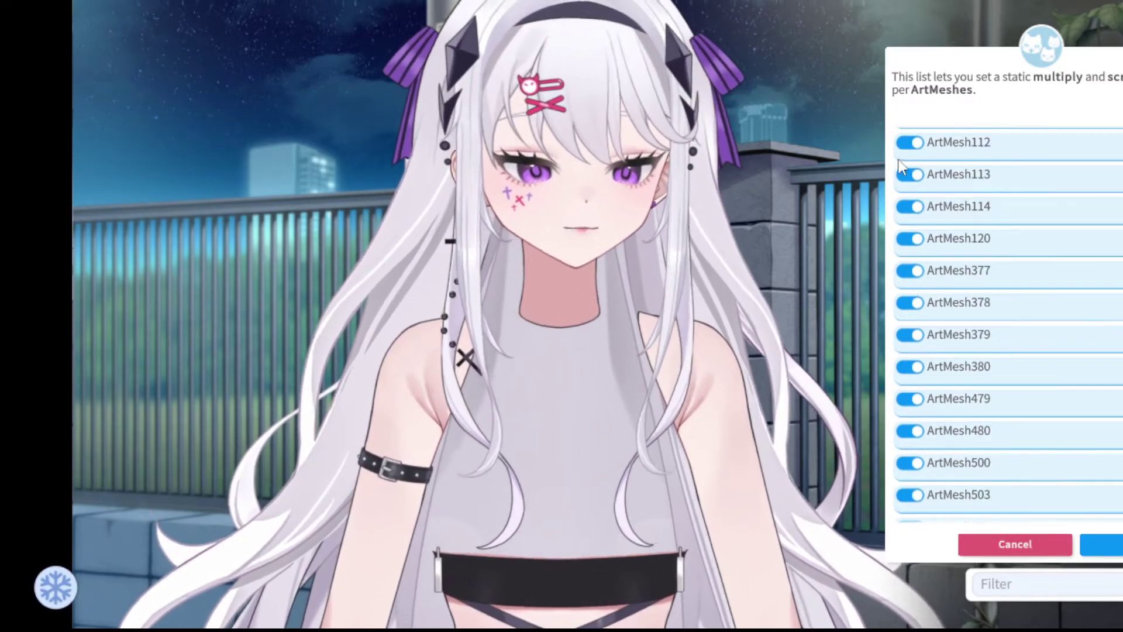
scroll(901, 167, up, 5)
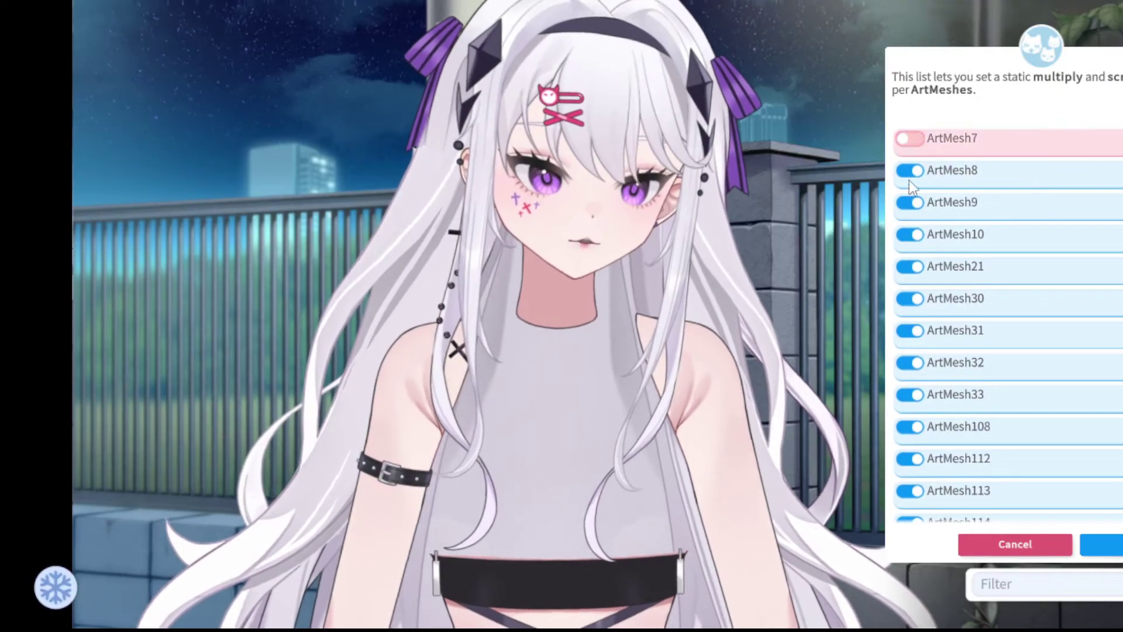
Step: Switch off ArtMesh9, ArtMesh31 and ArtMesh33 in the colour list
click(915, 207)
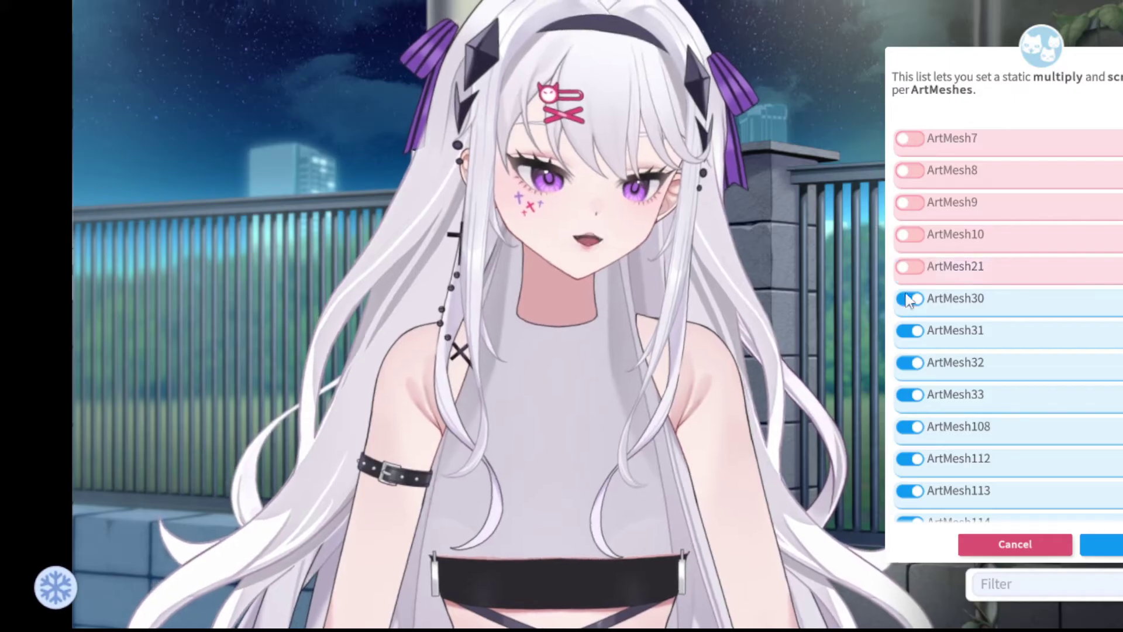
click(913, 331)
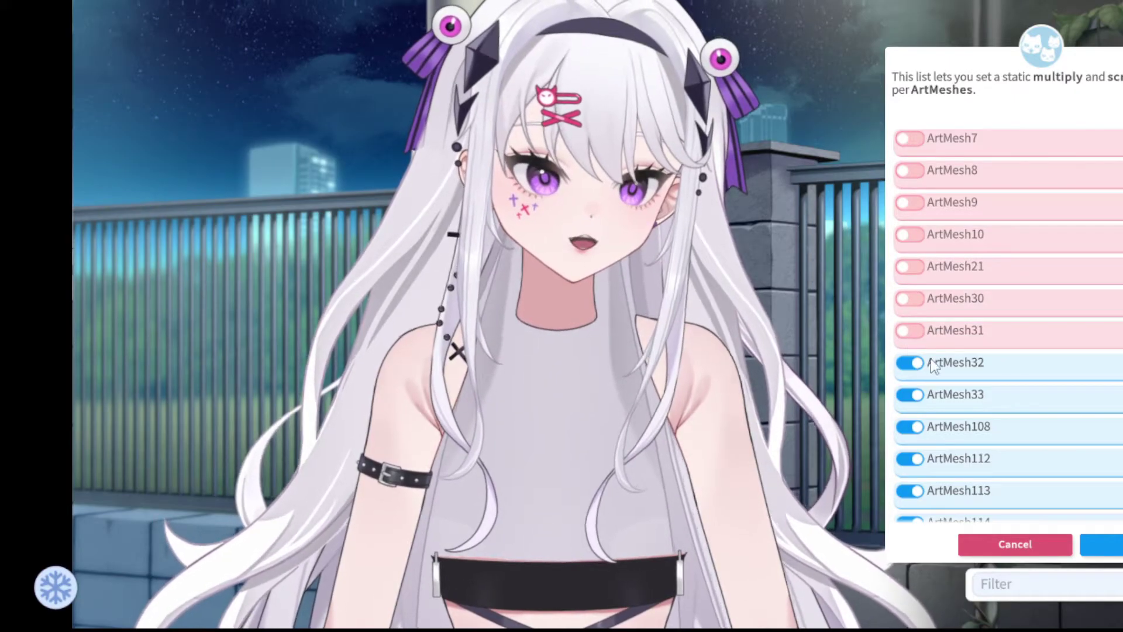
click(916, 393)
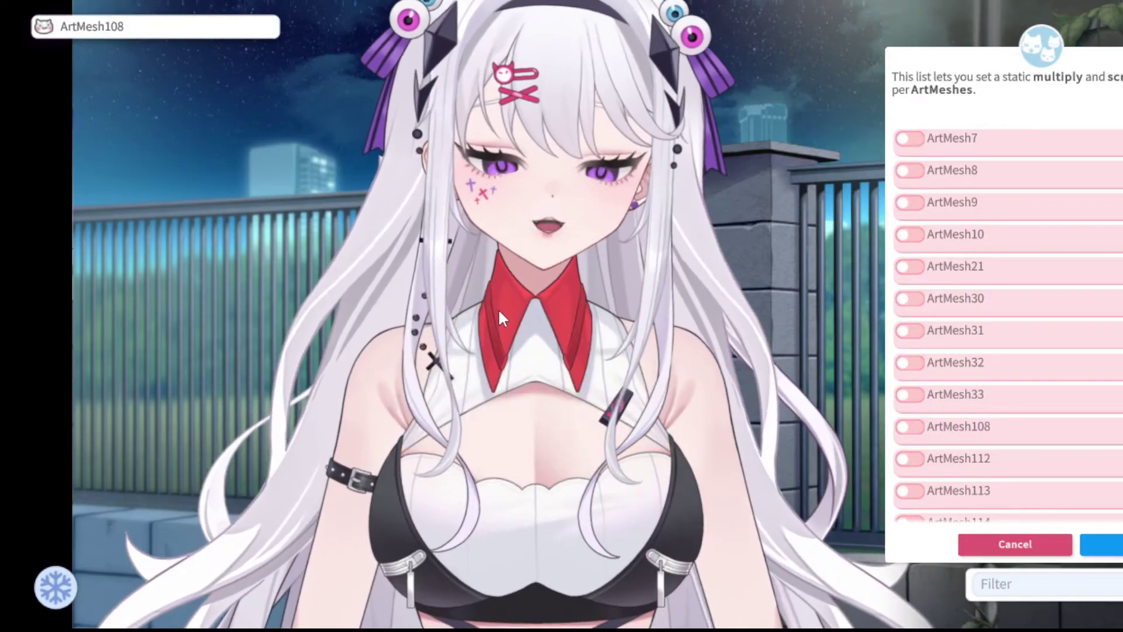
Step: Filter the list to the collar's ArtMeshes, try green on ArtMesh120, then reset it to white
click(497, 309)
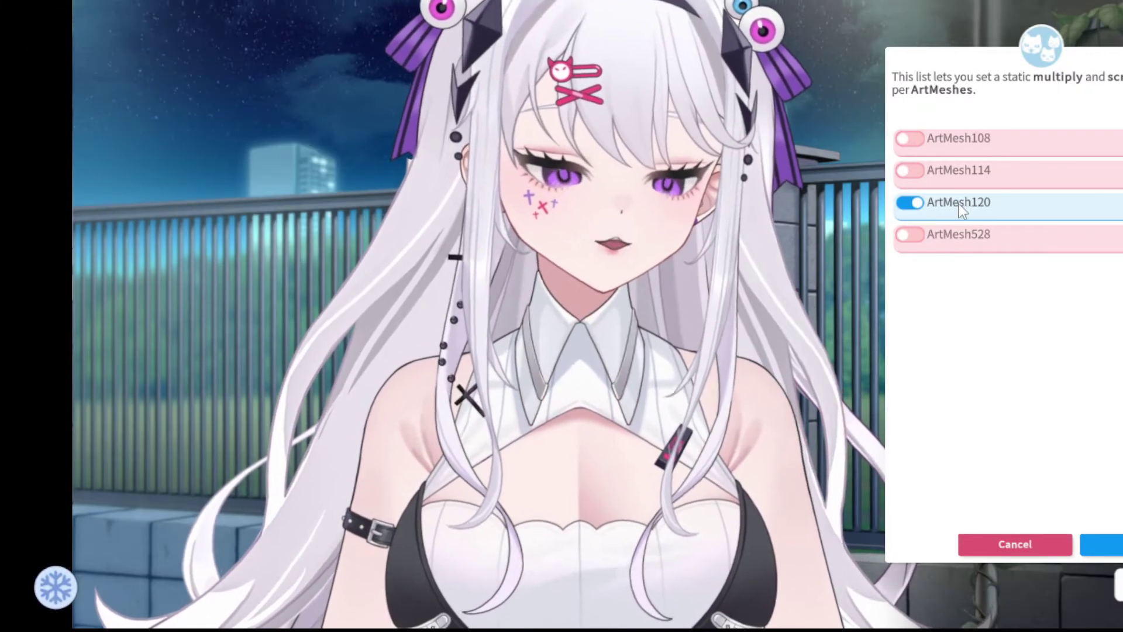
click(959, 203)
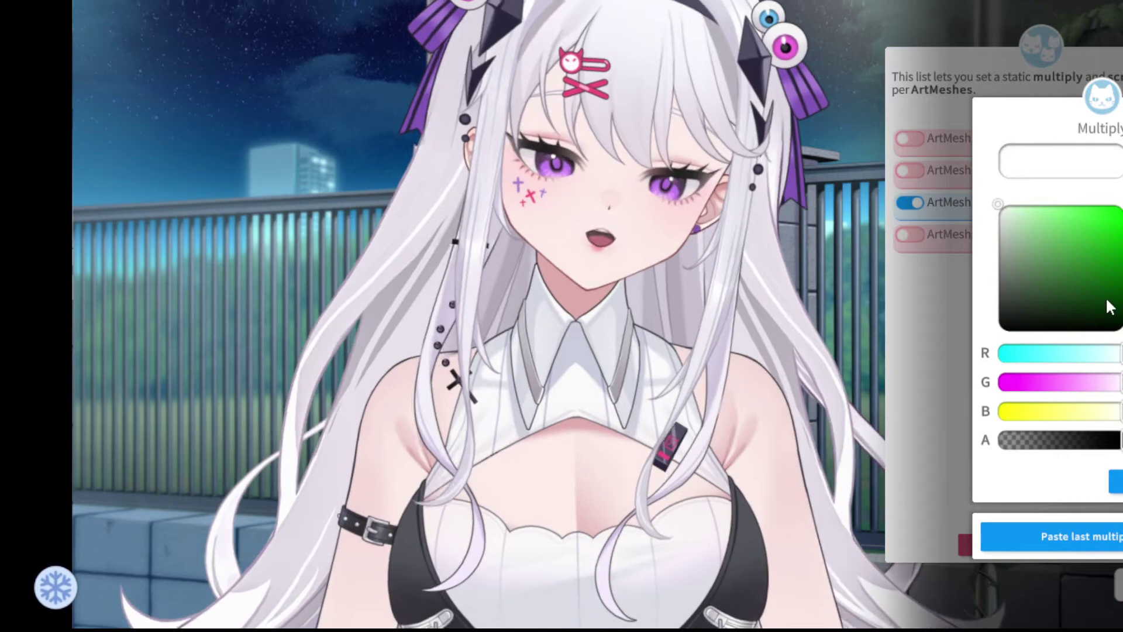
mouse_move(1101, 298)
mouse_down()
mouse_move(1088, 280)
mouse_move(1026, 270)
mouse_move(1047, 255)
mouse_move(1038, 249)
mouse_move(1082, 260)
mouse_move(1103, 283)
mouse_move(1052, 260)
mouse_up()
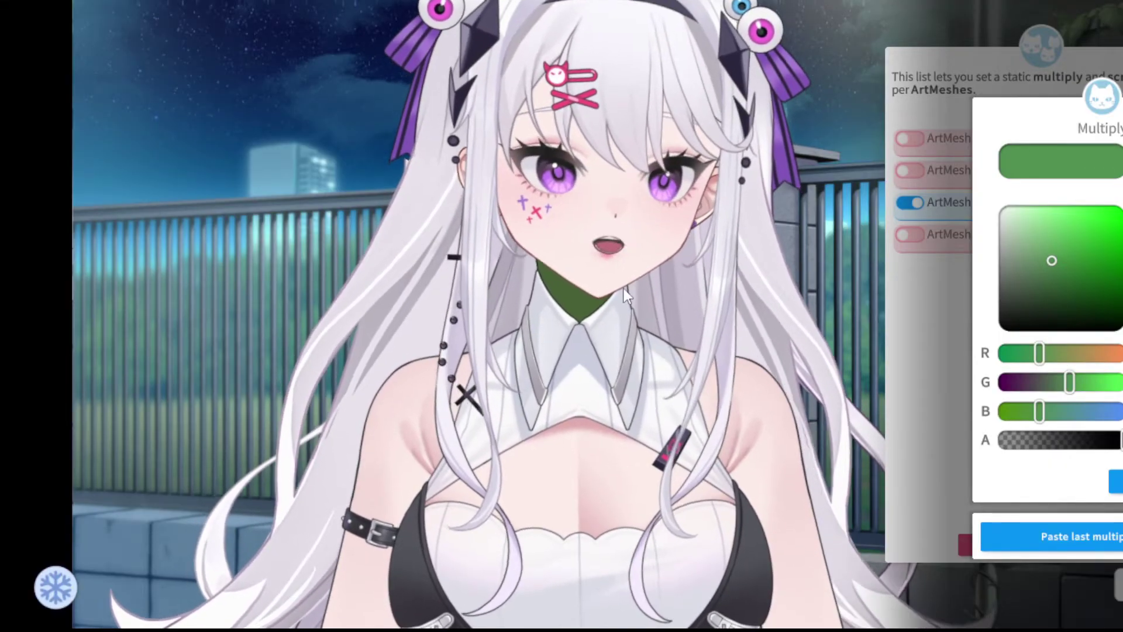
mouse_move(1067, 225)
mouse_down()
mouse_move(1052, 223)
mouse_move(1051, 247)
mouse_move(994, 218)
mouse_move(1094, 233)
mouse_move(940, 170)
mouse_up()
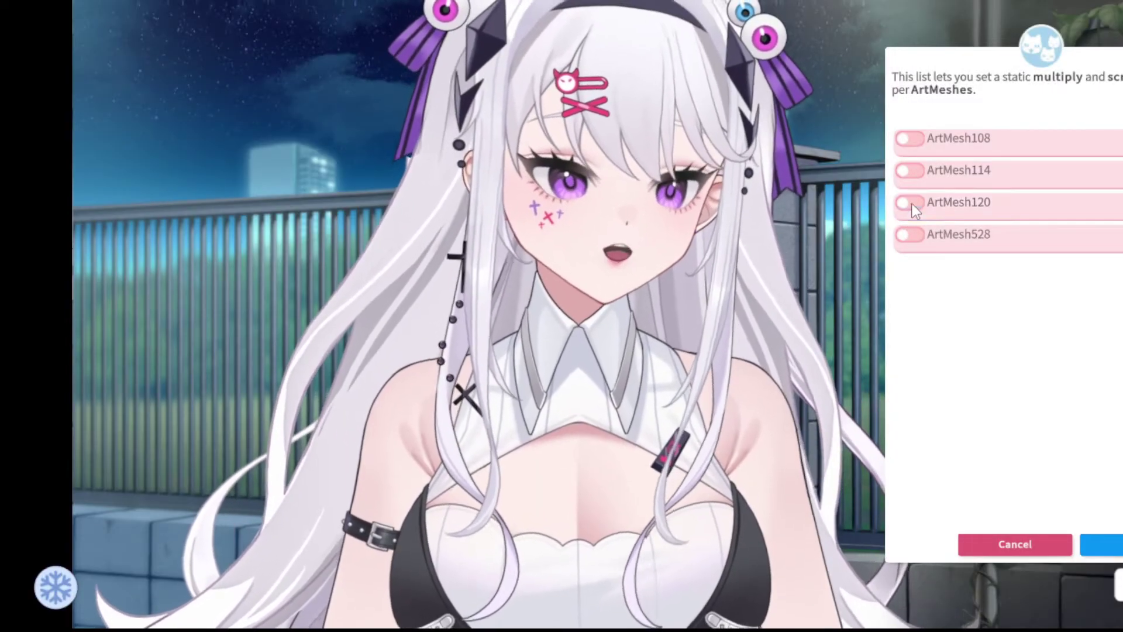
Step: Enable ArtMesh528 and give it a duller green multiply tint
click(916, 236)
mouse_move(1070, 245)
mouse_down()
mouse_move(1057, 268)
mouse_move(910, 199)
mouse_up()
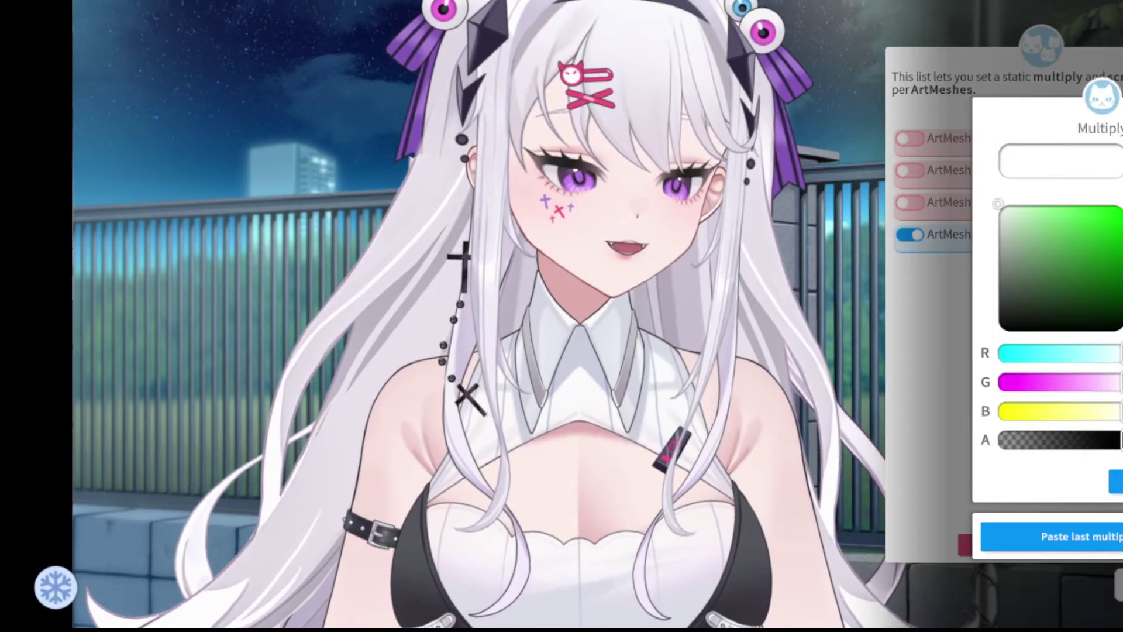
click(916, 171)
click(917, 169)
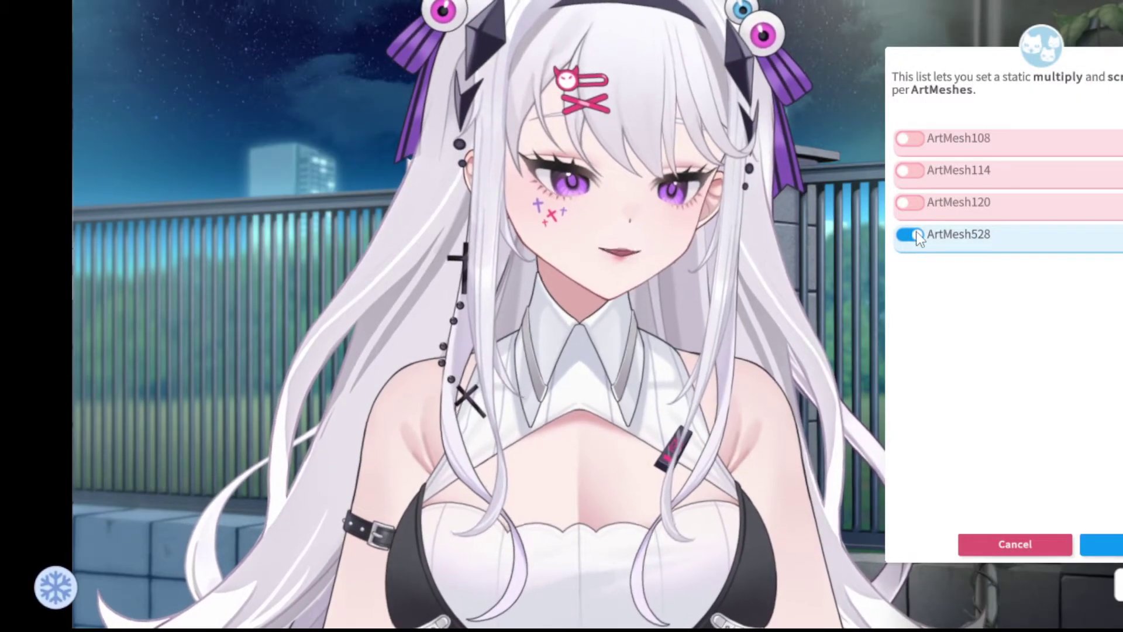
Step: Switch to ArtMesh114 and tint the avatar's top dark green, fine-tuning the shade
click(910, 234)
click(908, 170)
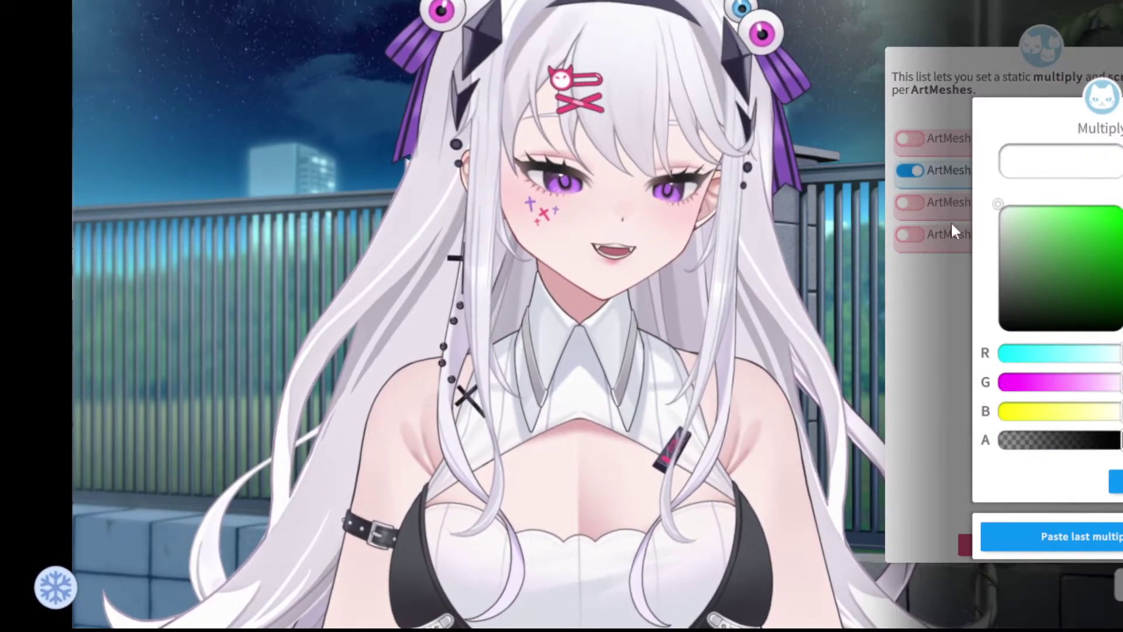
mouse_move(1082, 292)
mouse_down()
mouse_move(1022, 246)
mouse_move(1057, 220)
mouse_move(1077, 315)
mouse_move(987, 278)
mouse_move(1034, 261)
mouse_move(1035, 221)
mouse_move(1054, 317)
mouse_move(1019, 147)
mouse_up()
mouse_move(1039, 225)
mouse_down()
mouse_move(1074, 230)
mouse_move(1017, 217)
mouse_move(1043, 195)
mouse_move(1053, 260)
mouse_move(1023, 231)
mouse_move(1042, 180)
mouse_up()
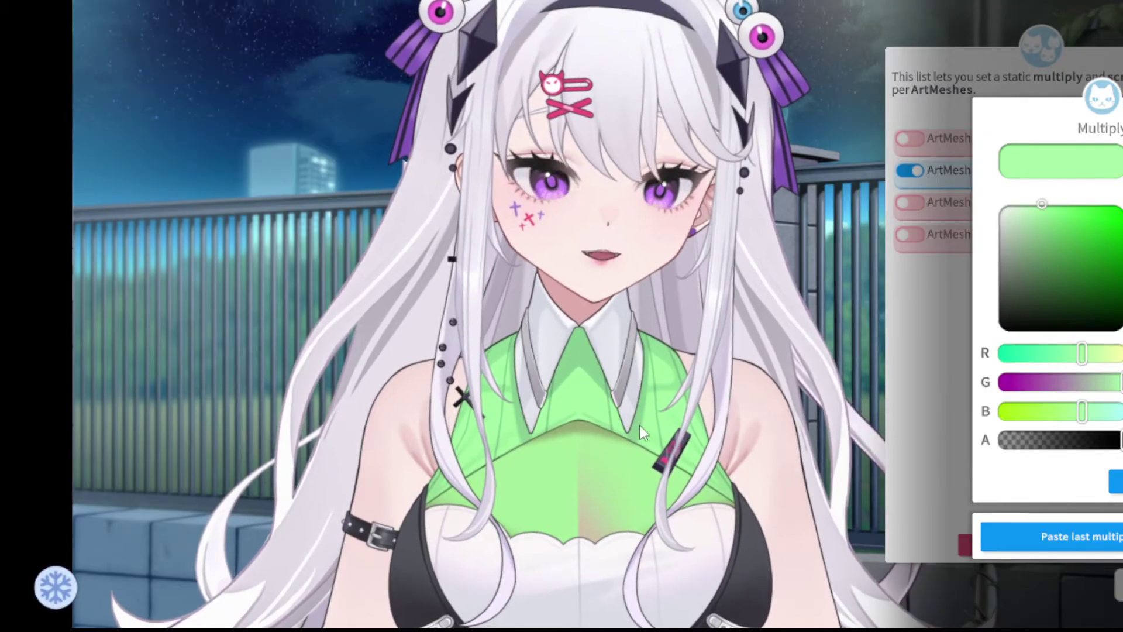
click(1039, 245)
drag(1038, 244, 1058, 187)
drag(1070, 237, 959, 185)
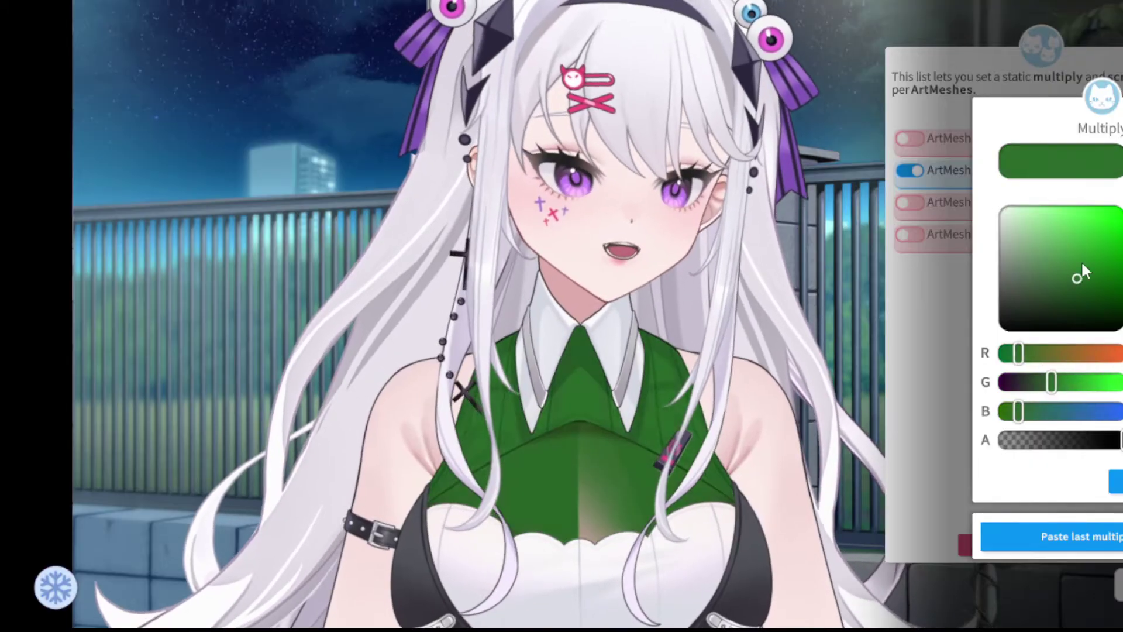